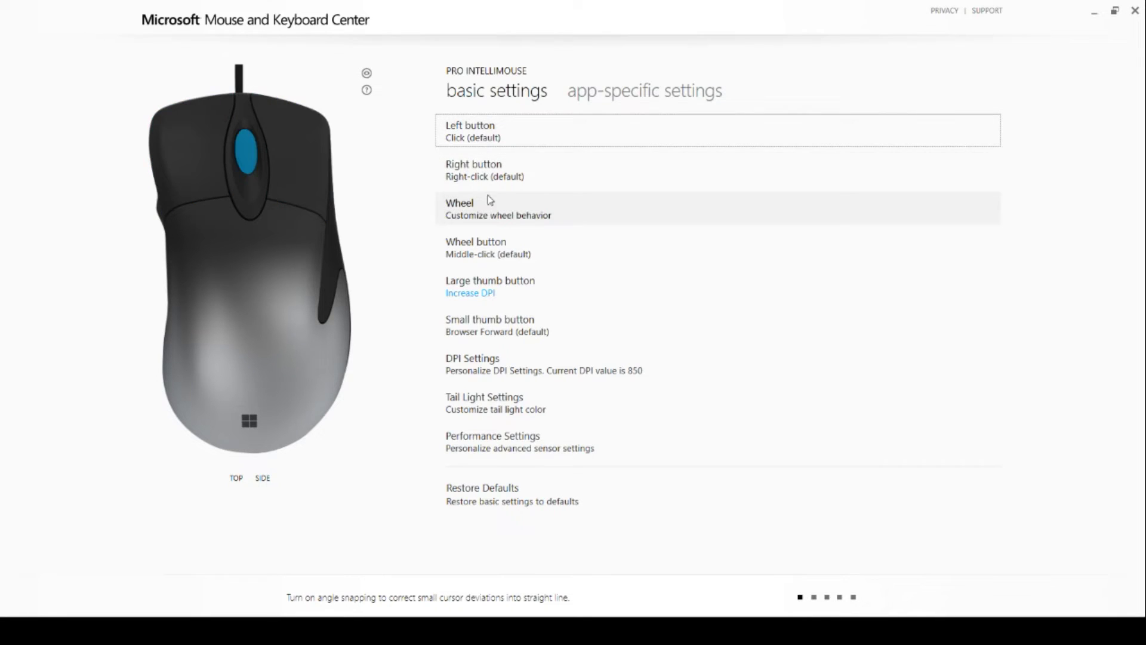
{"action": "left_click", "coordinate": [486, 145]}
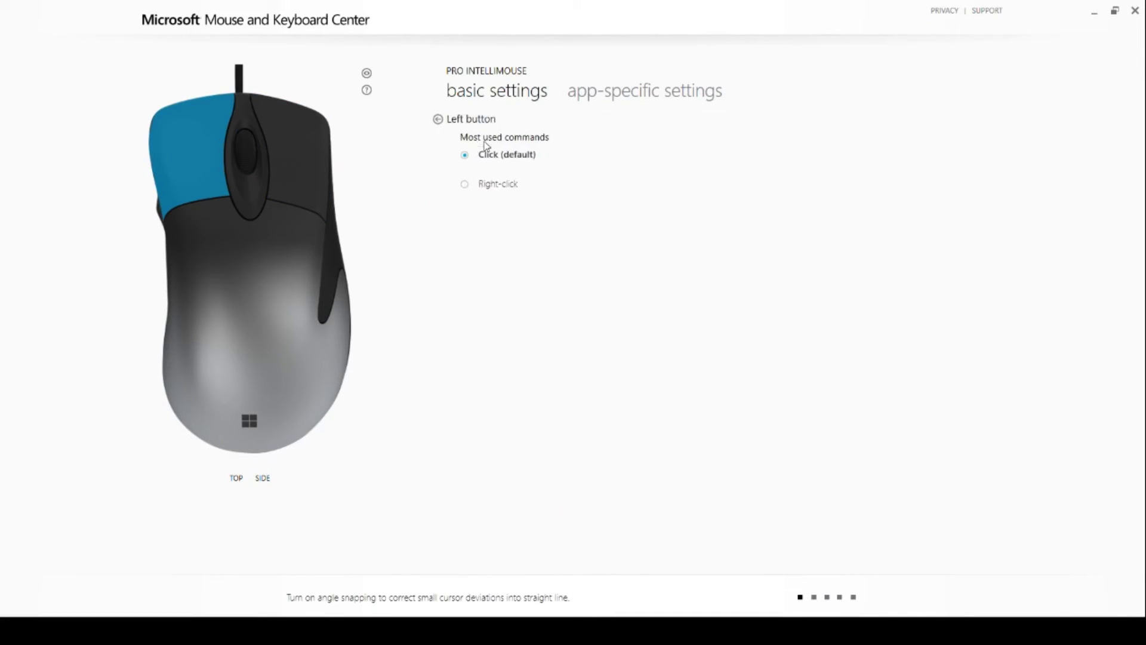
{"action": "left_click", "coordinate": [436, 119]}
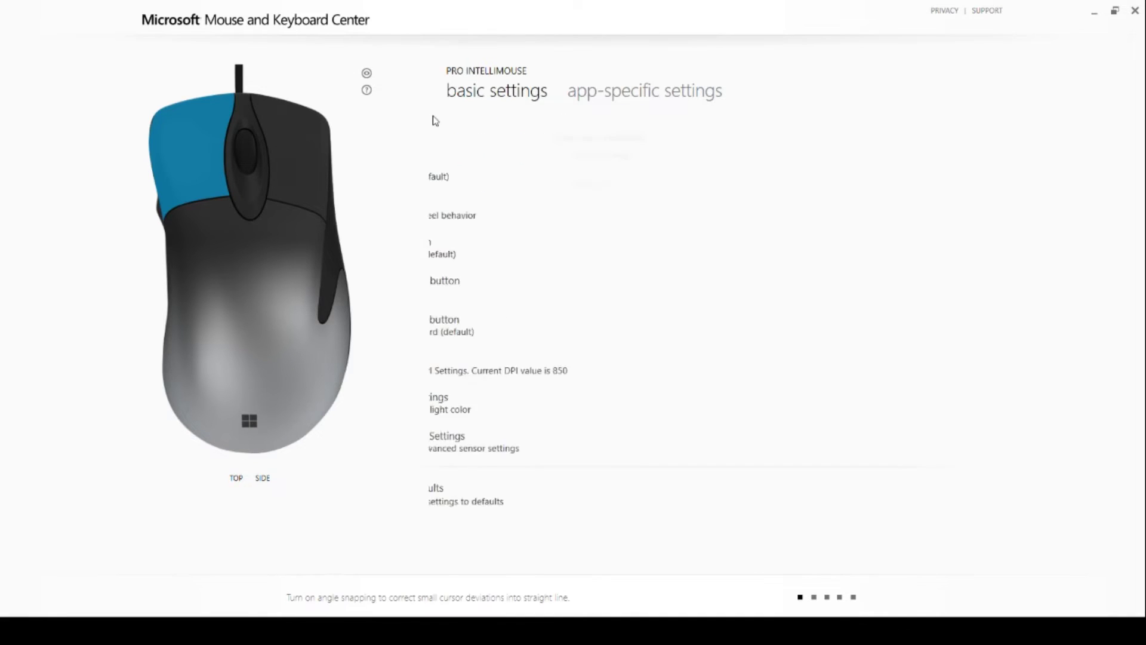
{"action": "left_click", "coordinate": [474, 172]}
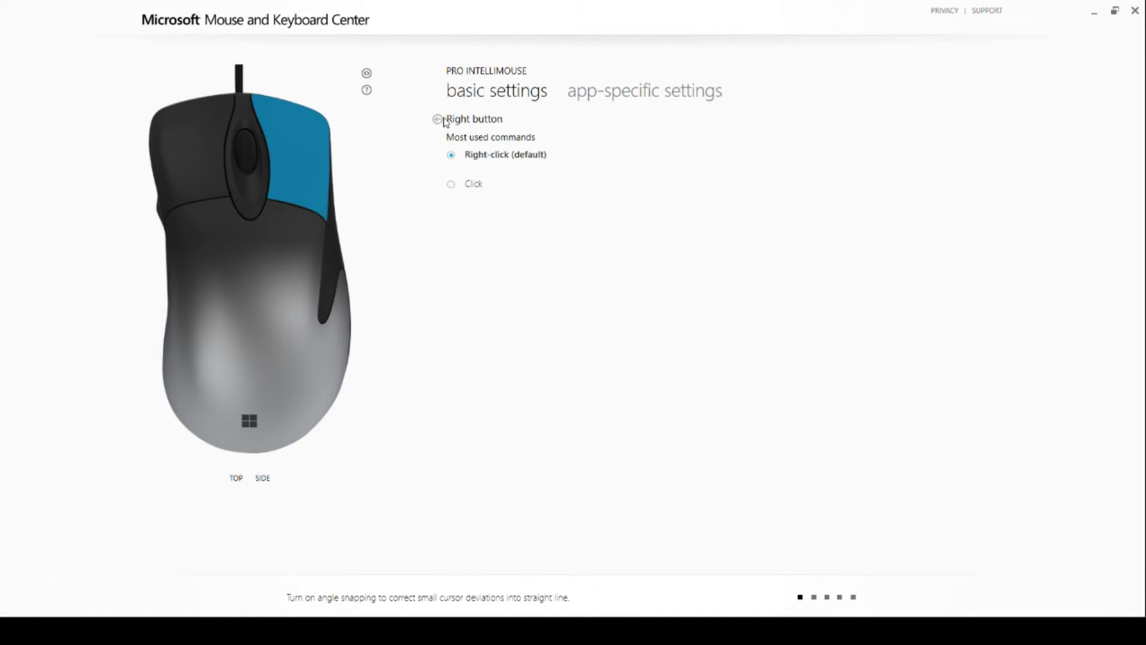
{"action": "left_click", "coordinate": [437, 119]}
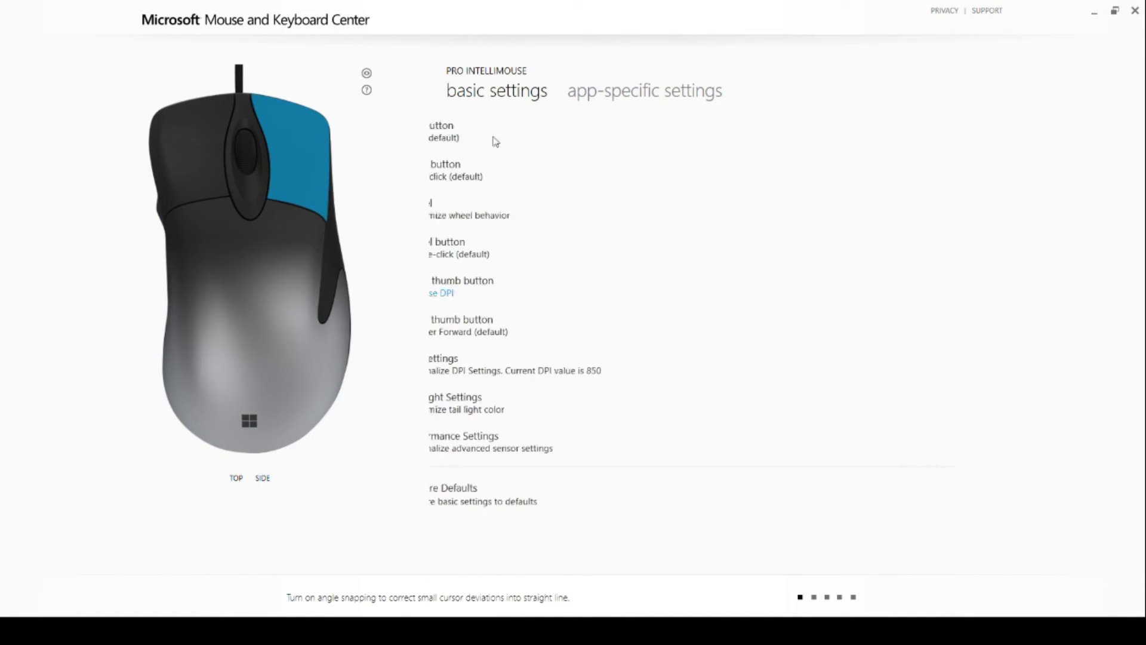
{"action": "left_click", "coordinate": [519, 214]}
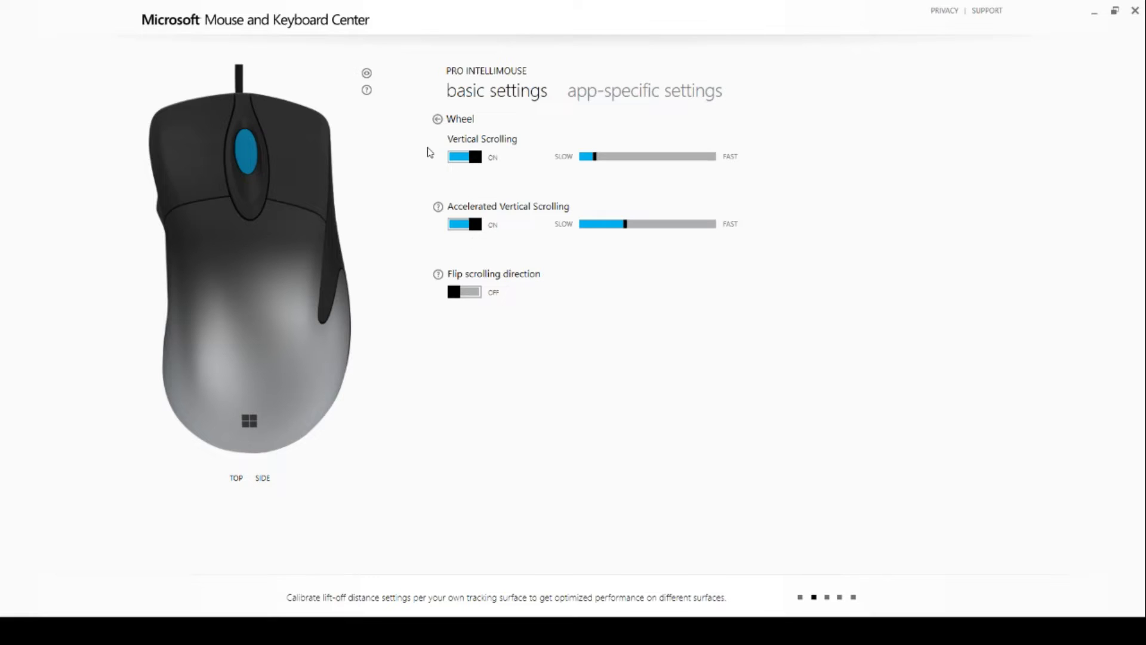
{"action": "left_click", "coordinate": [439, 120]}
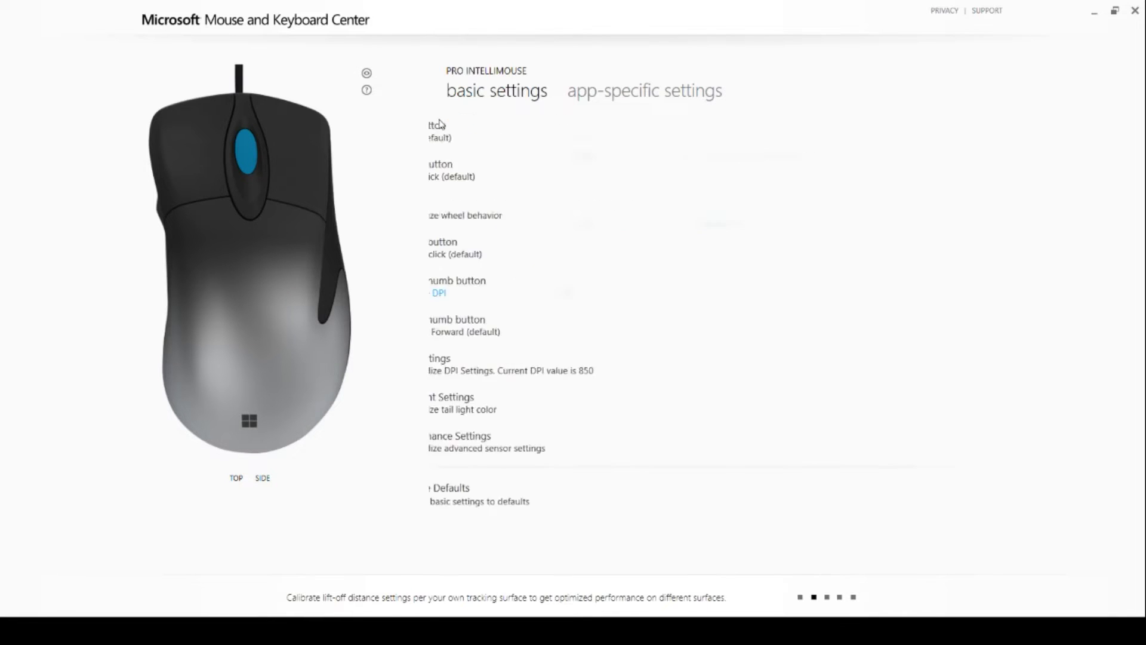
- Create a new Macro 0001 for the wheel button, recording Ctrl+K and then deleting it
{"action": "left_click", "coordinate": [518, 250]}
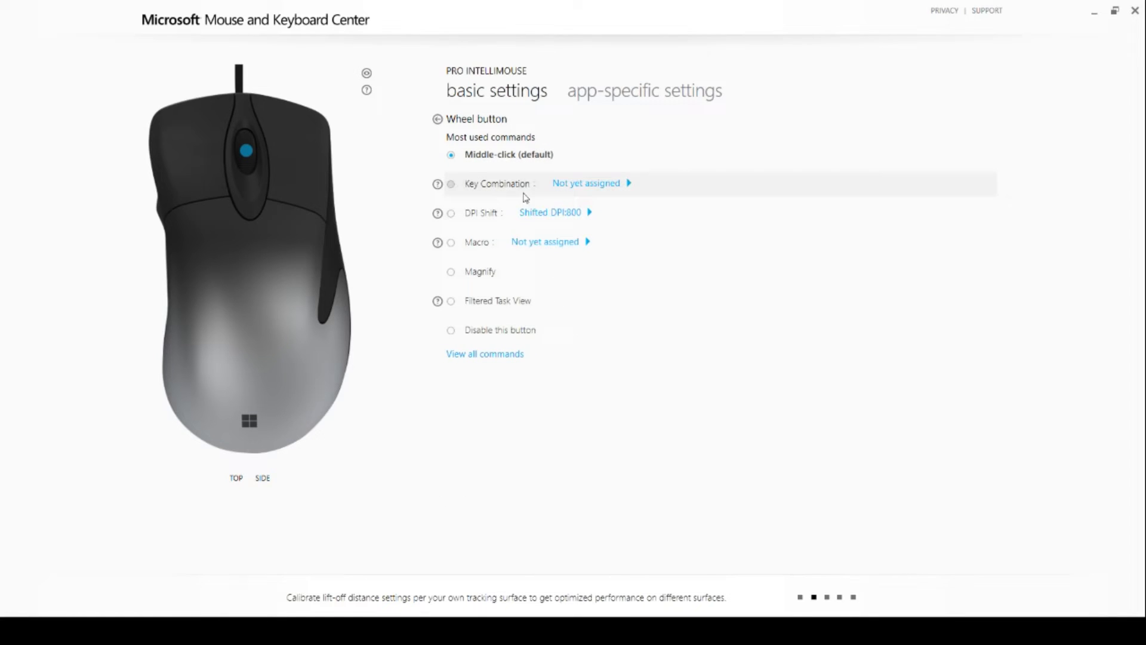
{"action": "left_click", "coordinate": [547, 243]}
{"action": "left_click", "coordinate": [513, 151]}
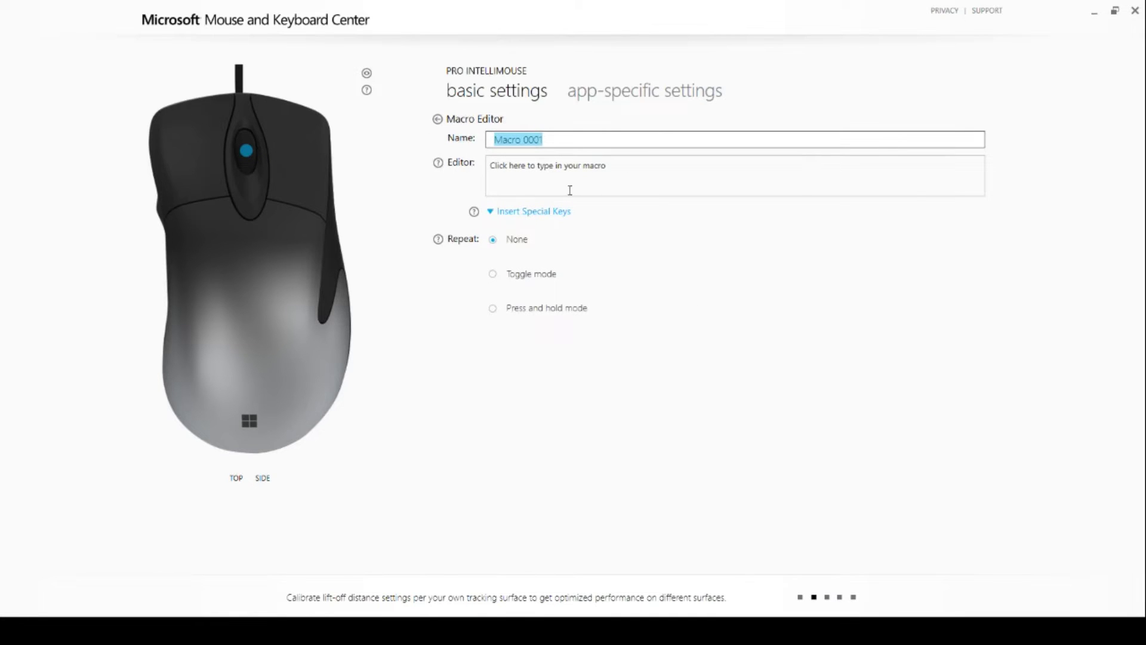
{"action": "left_click", "coordinate": [570, 190]}
{"action": "key", "text": "ctrl+k"}
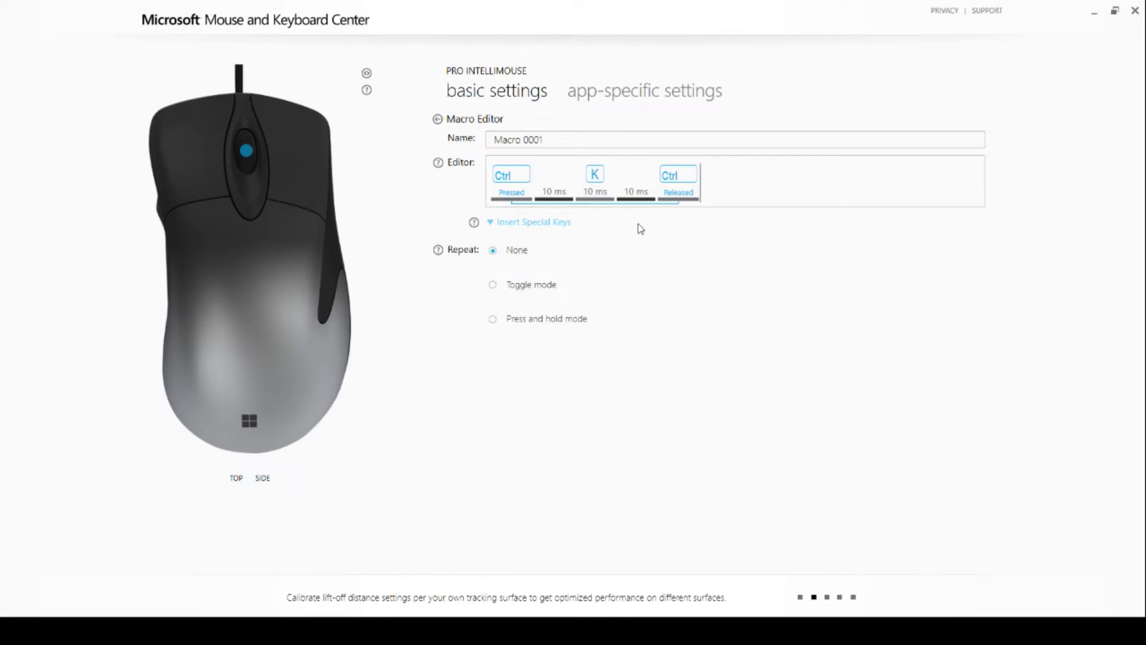
{"action": "key", "text": "BackSpace"}
{"action": "key", "text": "BackSpace"}
{"action": "key", "text": "BackSpace"}
{"action": "key", "text": "BackSpace"}
{"action": "key", "text": "BackSpace"}
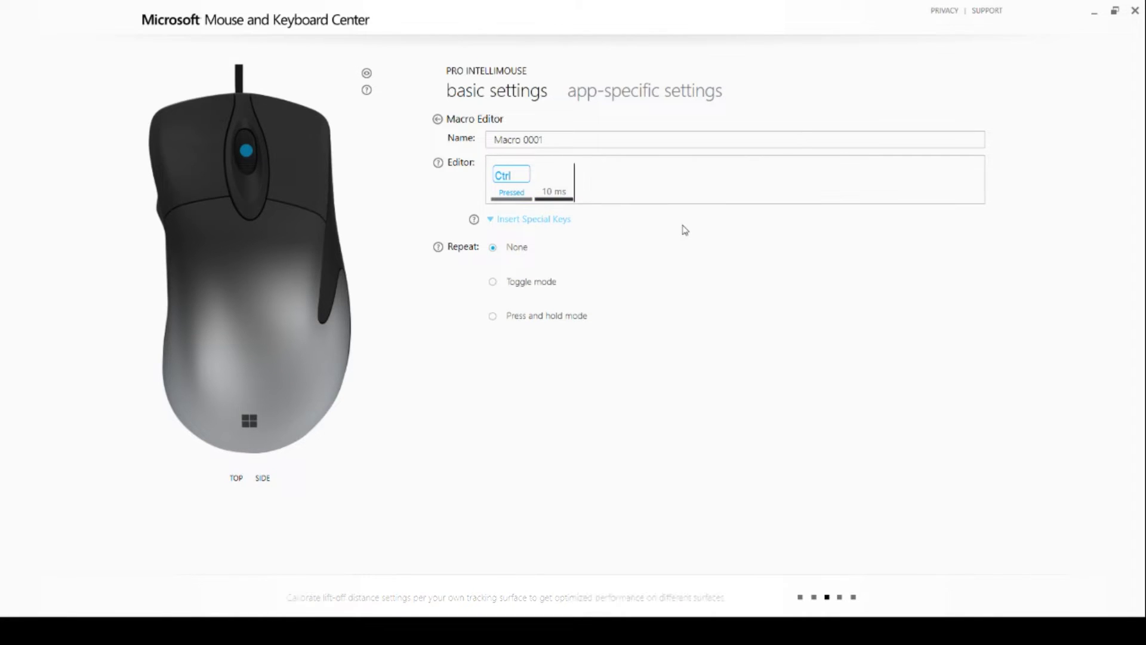
- Set the wheel button back to Middle-click (default)
{"action": "left_click", "coordinate": [438, 121]}
{"action": "left_click", "coordinate": [438, 120]}
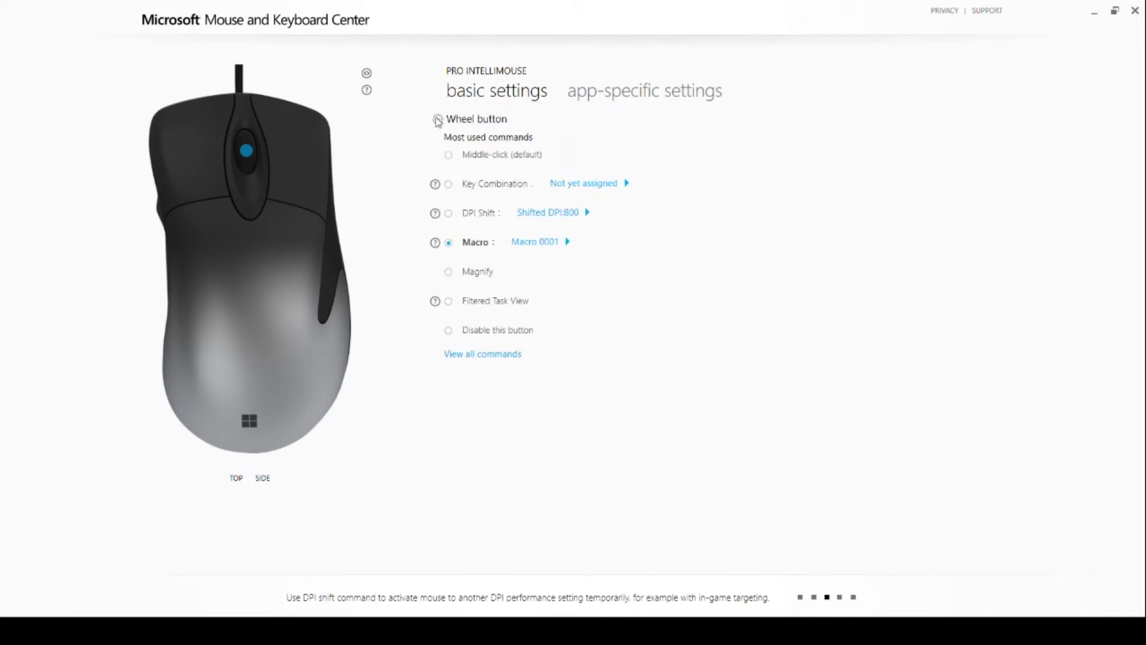
{"action": "left_click", "coordinate": [456, 161]}
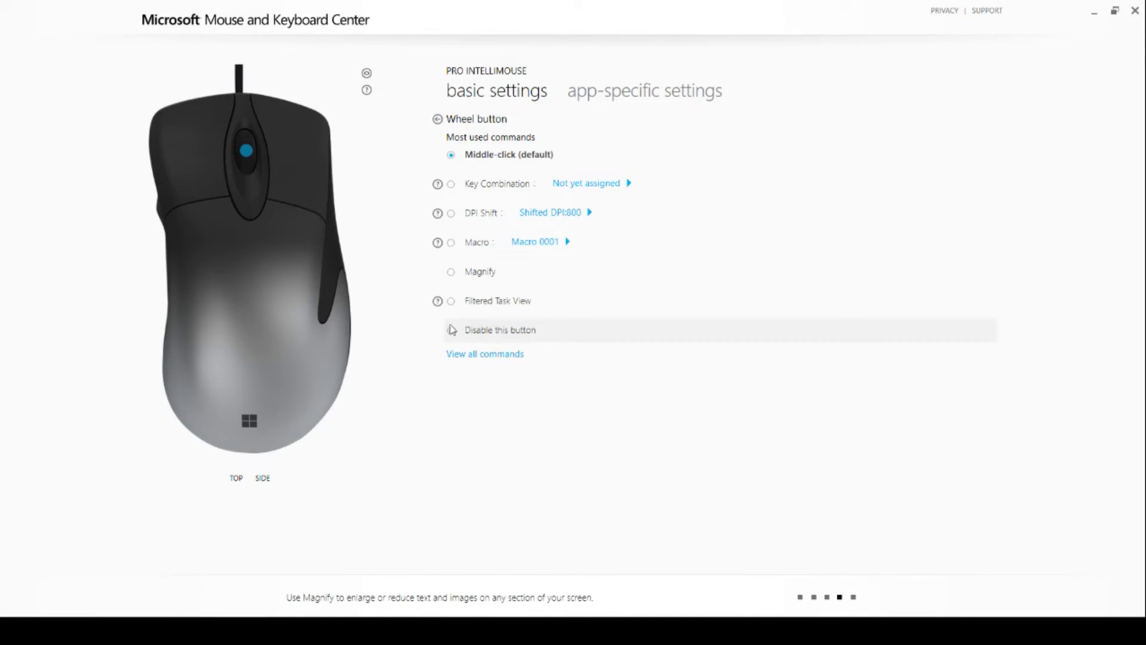
- Browse all wheel button commands in the Windows, Gaming and Browser groups, then return to the basic settings
{"action": "left_click", "coordinate": [475, 355]}
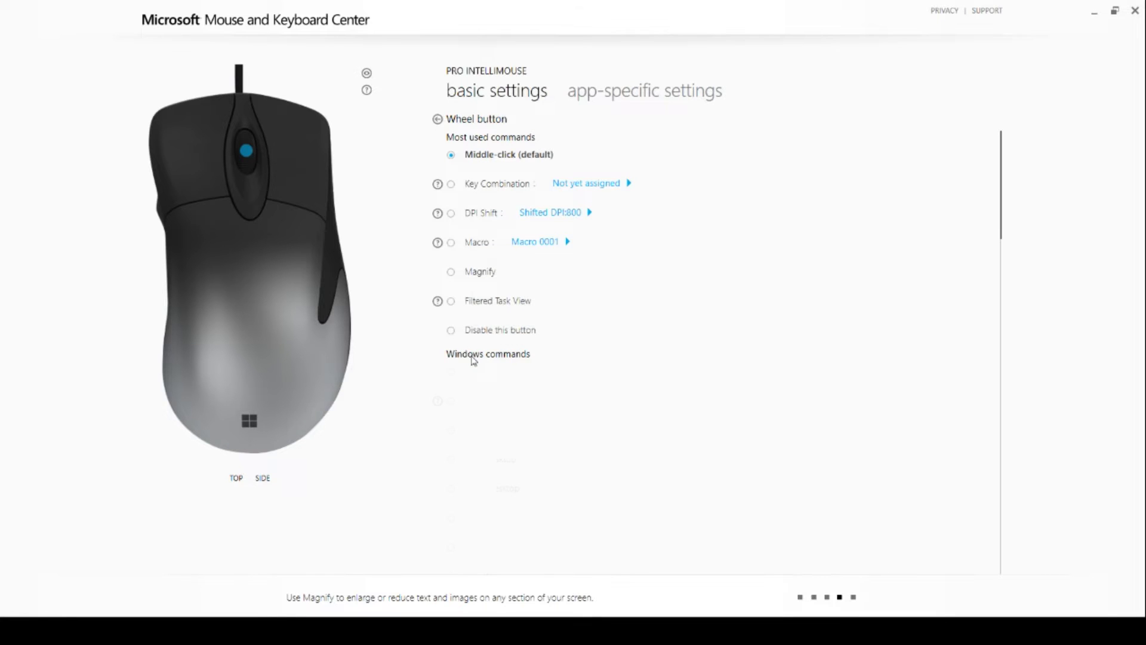
{"action": "scroll", "coordinate": [594, 395], "scroll_direction": "down", "scroll_amount": 4}
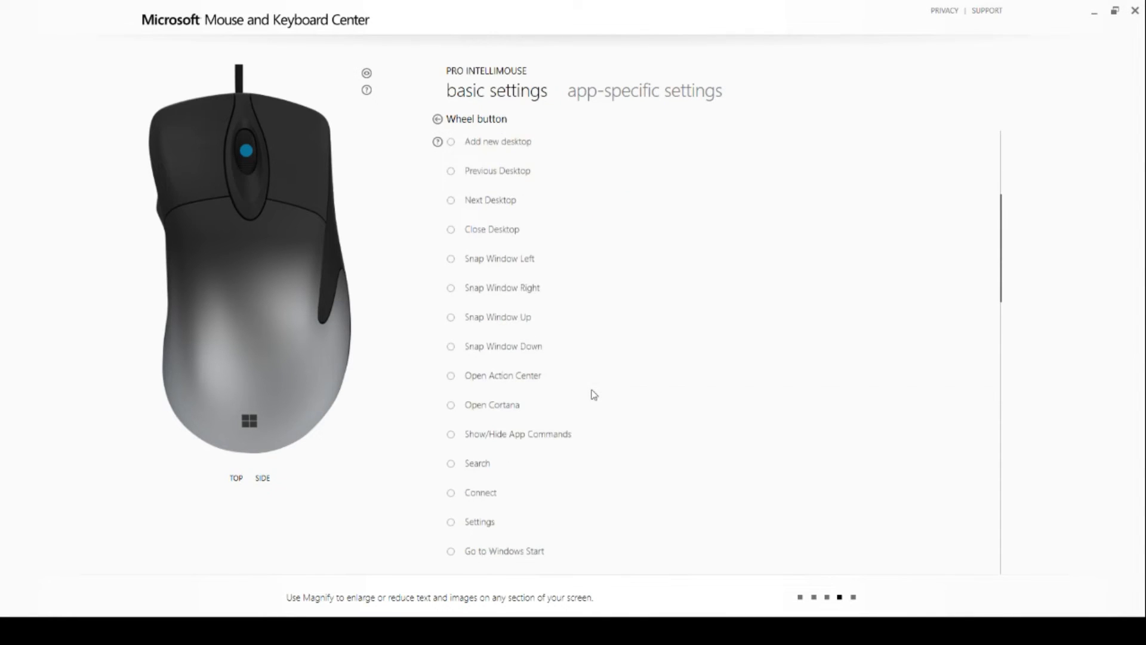
{"action": "scroll", "coordinate": [594, 394], "scroll_direction": "down", "scroll_amount": 10}
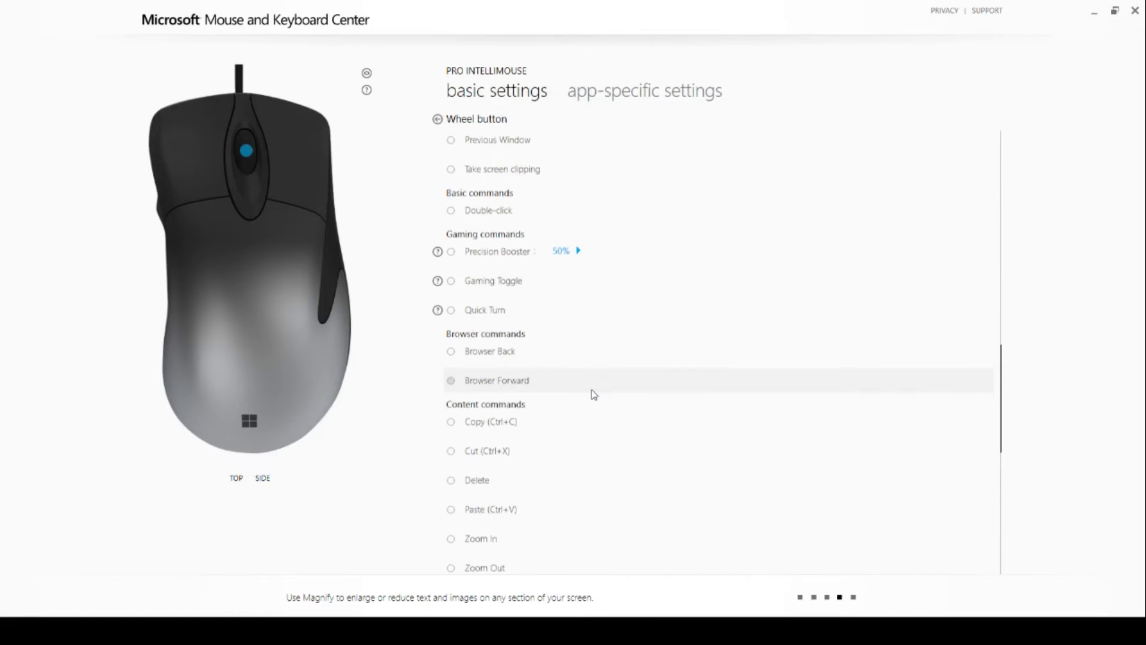
{"action": "scroll", "coordinate": [594, 394], "scroll_direction": "down", "scroll_amount": 8}
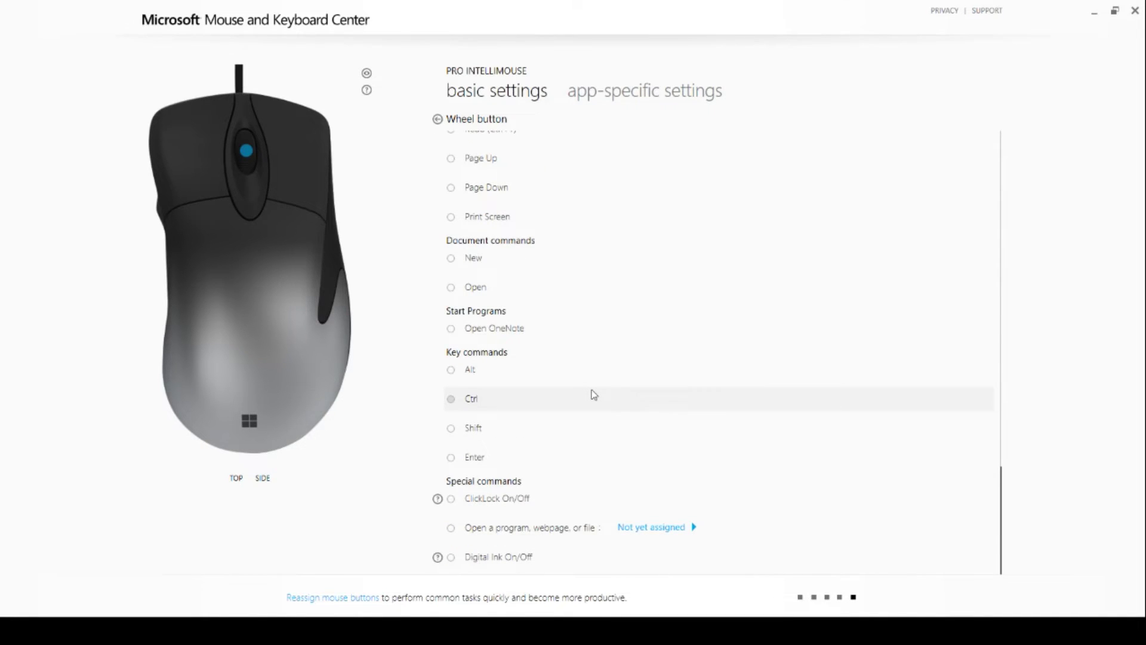
{"action": "scroll", "coordinate": [594, 394], "scroll_direction": "up", "scroll_amount": 20}
{"action": "left_click", "coordinate": [438, 118]}
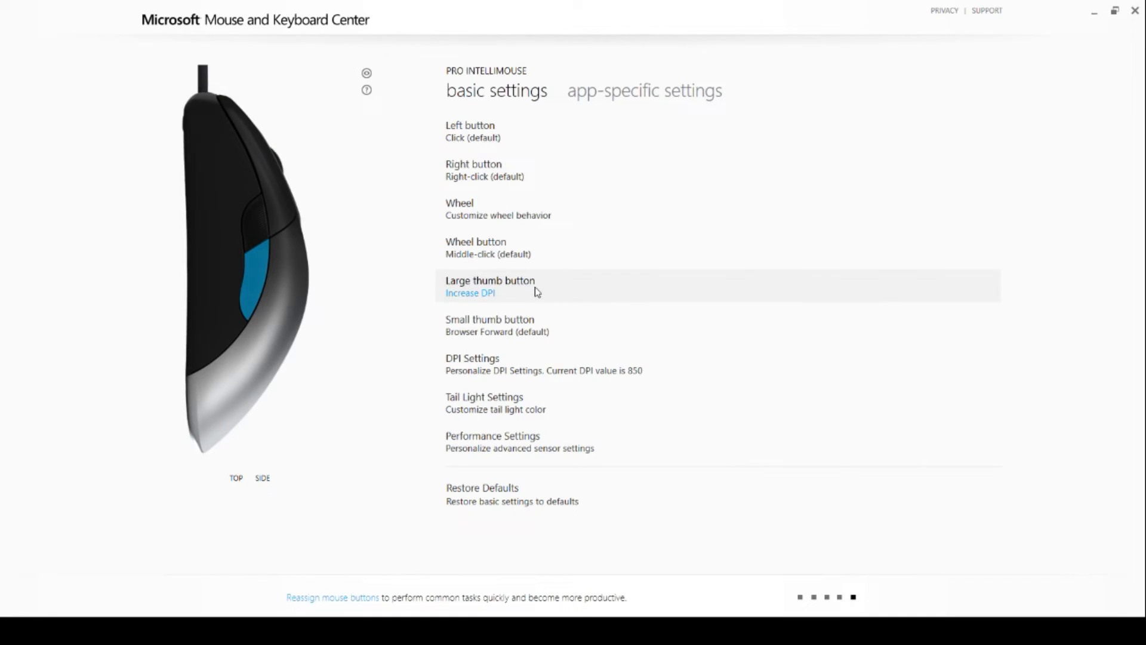
- View the mouse from the top and side, then reset the Large thumb button to Browser Back (default)
{"action": "left_click", "coordinate": [236, 480]}
{"action": "left_click", "coordinate": [262, 480]}
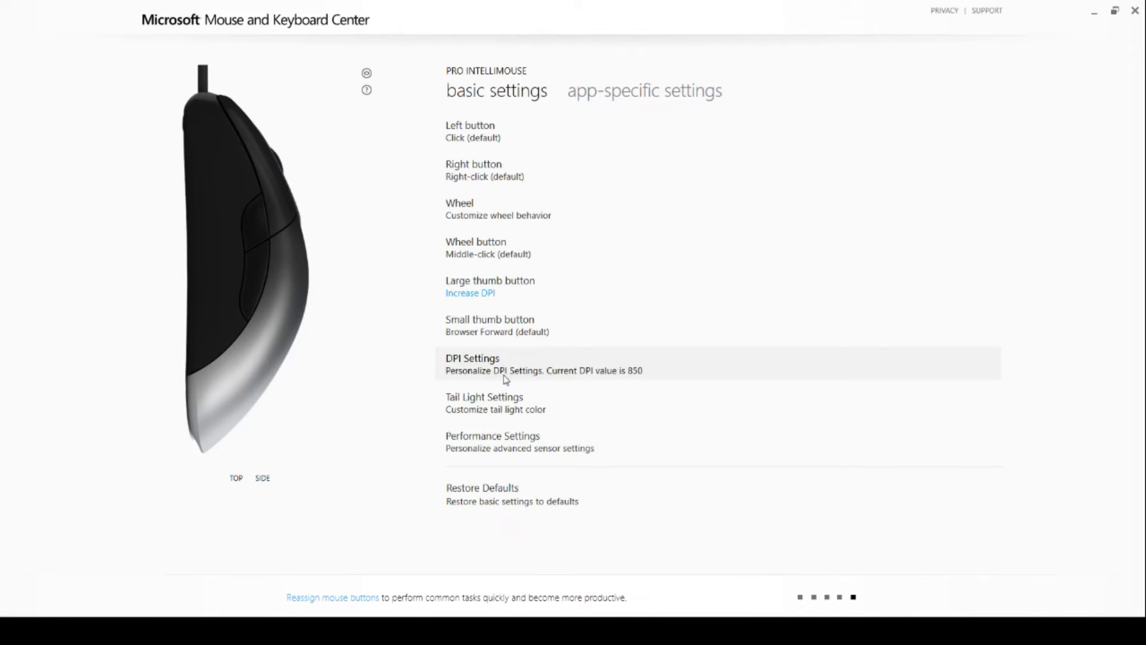
{"action": "left_click", "coordinate": [523, 298]}
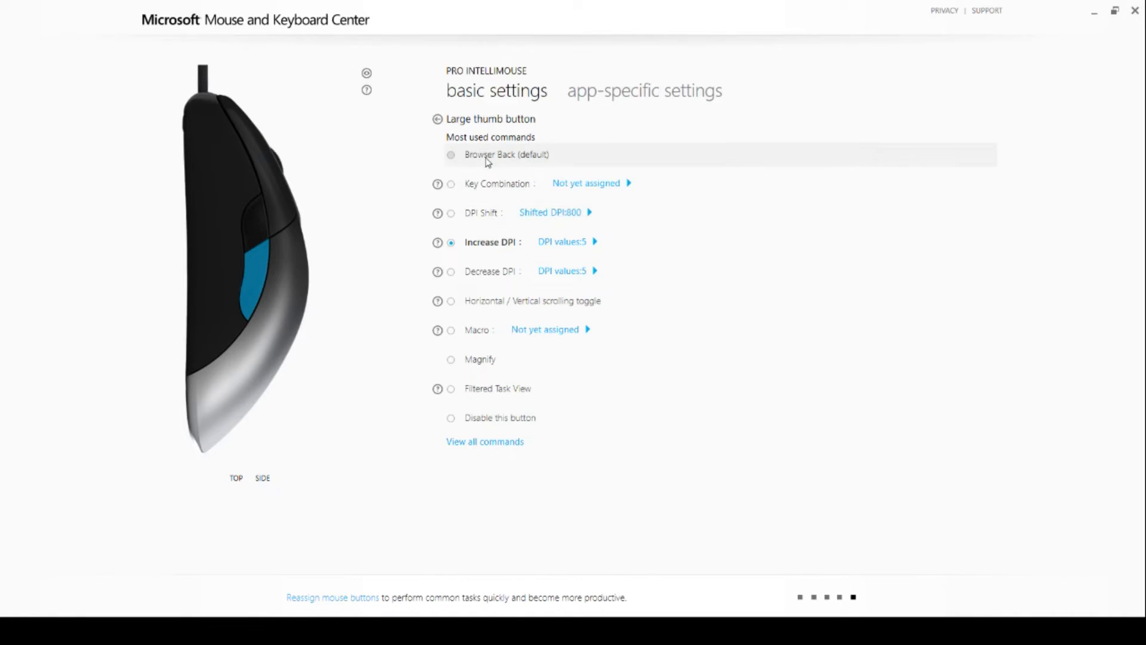
{"action": "left_click", "coordinate": [452, 156]}
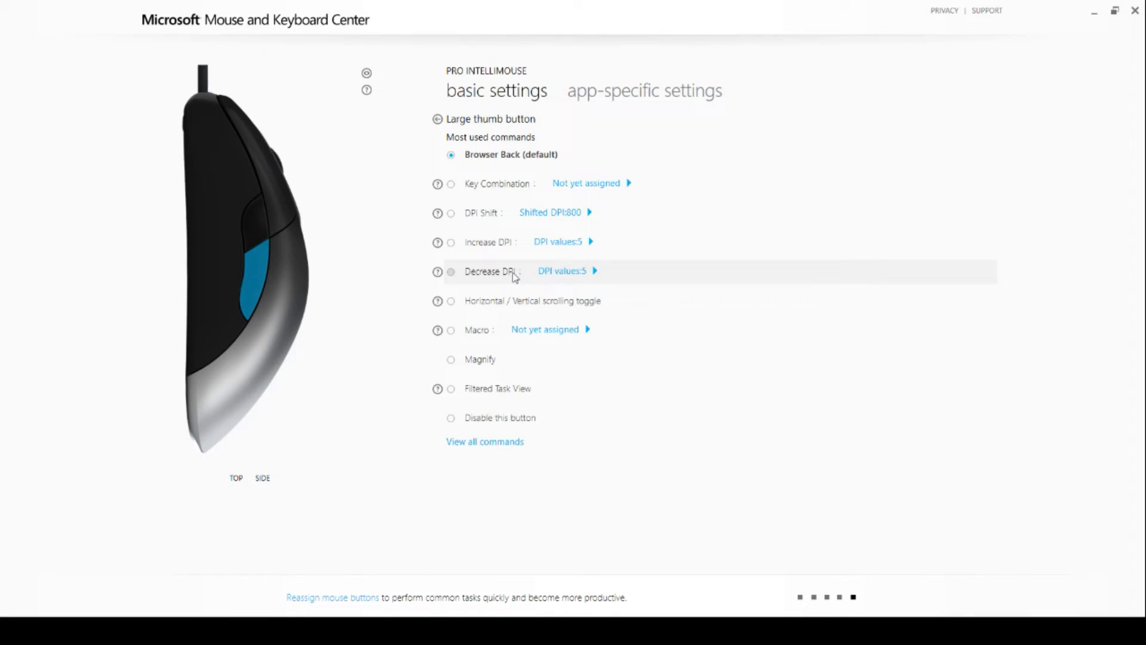
{"action": "left_click", "coordinate": [437, 119]}
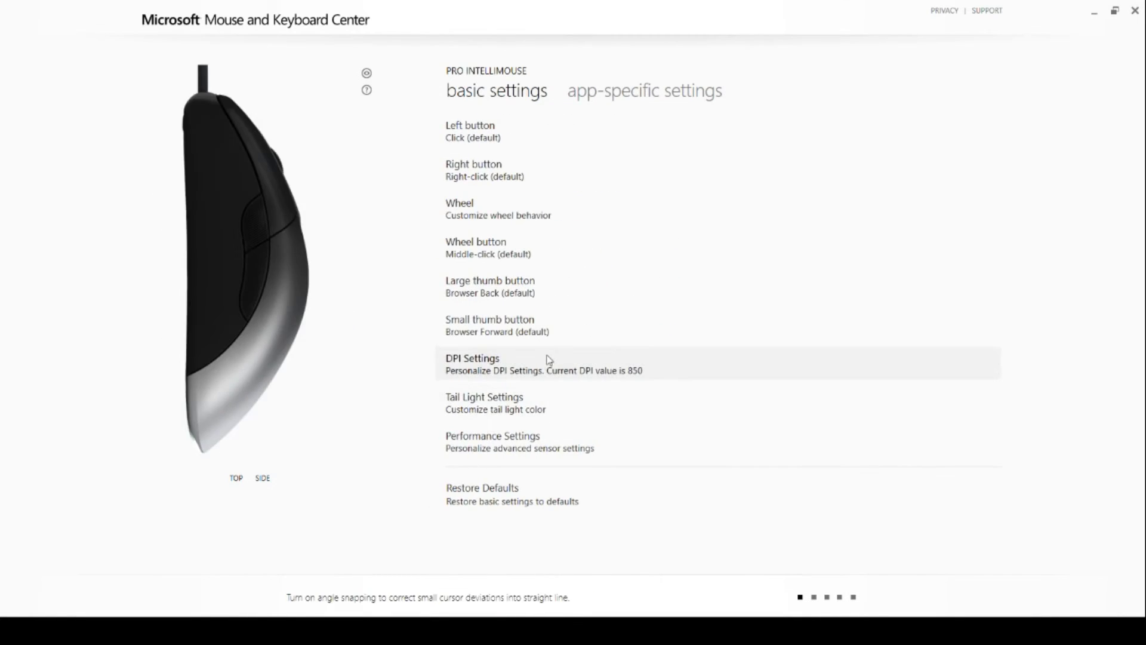
{"action": "left_click", "coordinate": [583, 358]}
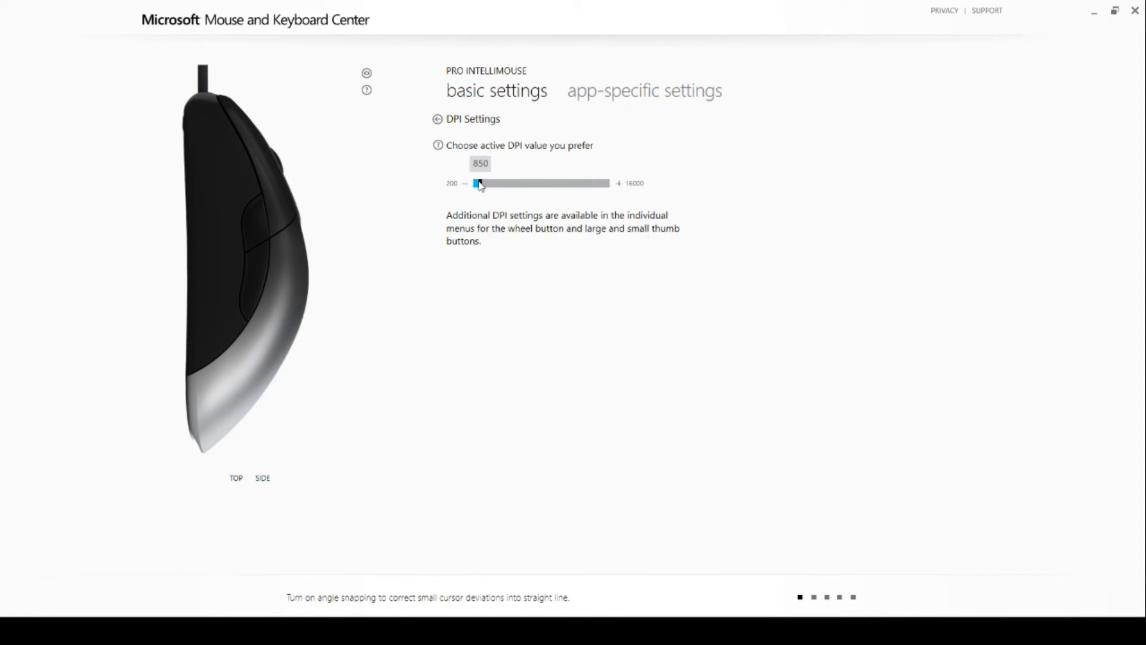
{"action": "left_click", "coordinate": [618, 184]}
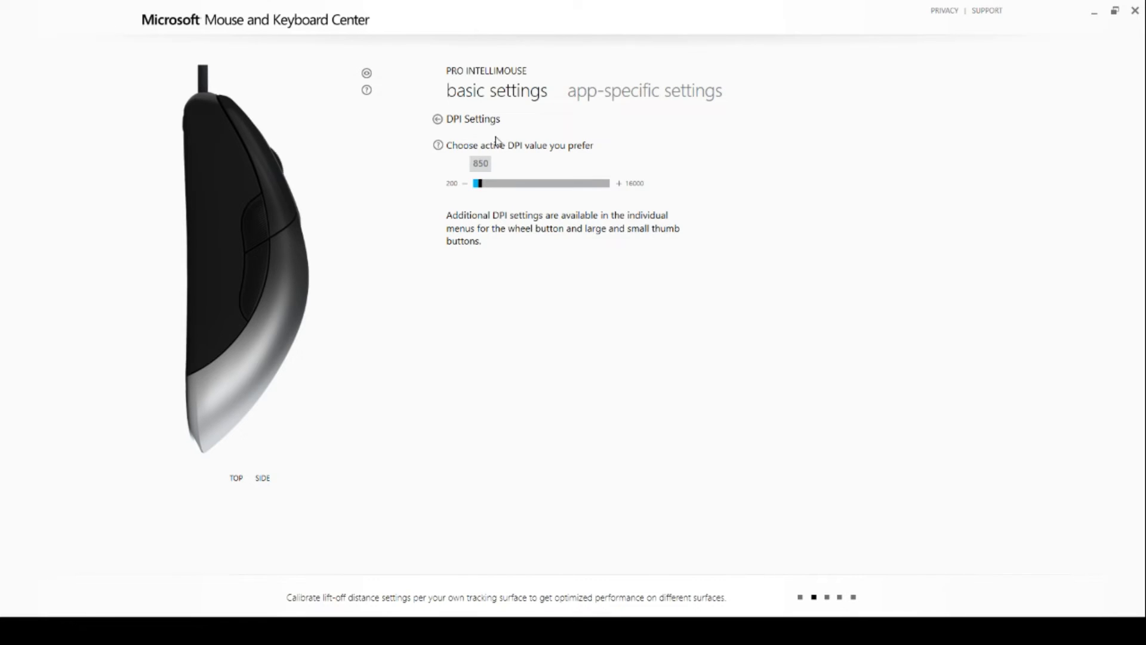
{"action": "left_click", "coordinate": [438, 119]}
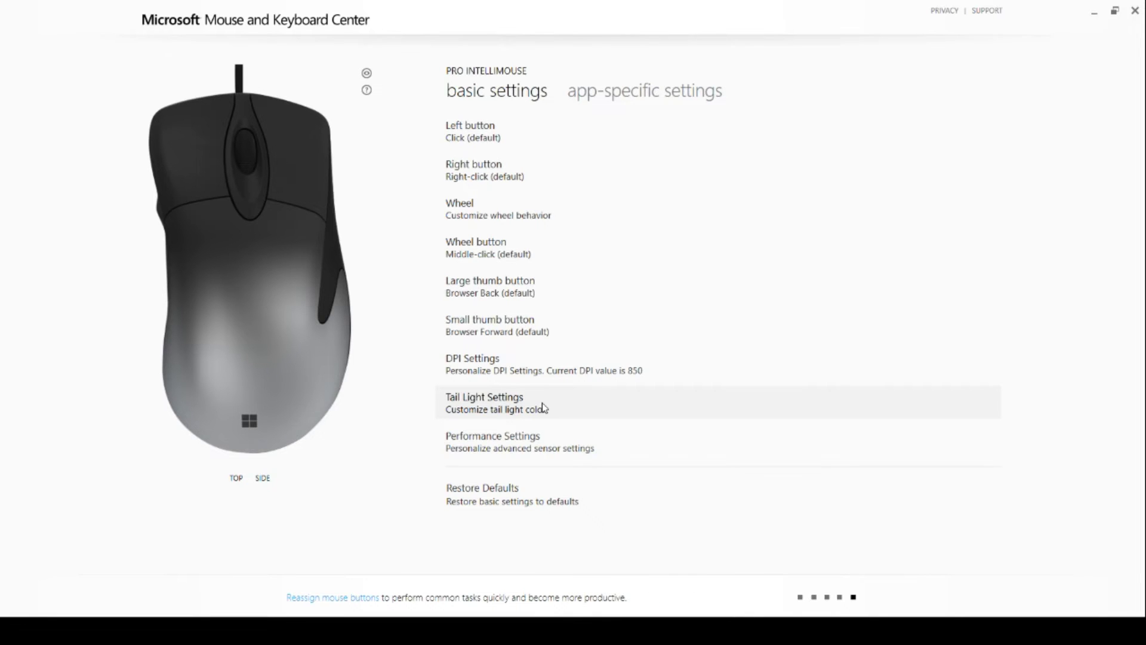
- Preview each preset tail light colour: white, red, orange, yellow, green, cyan, blue, magenta and black
{"action": "left_click", "coordinate": [544, 407]}
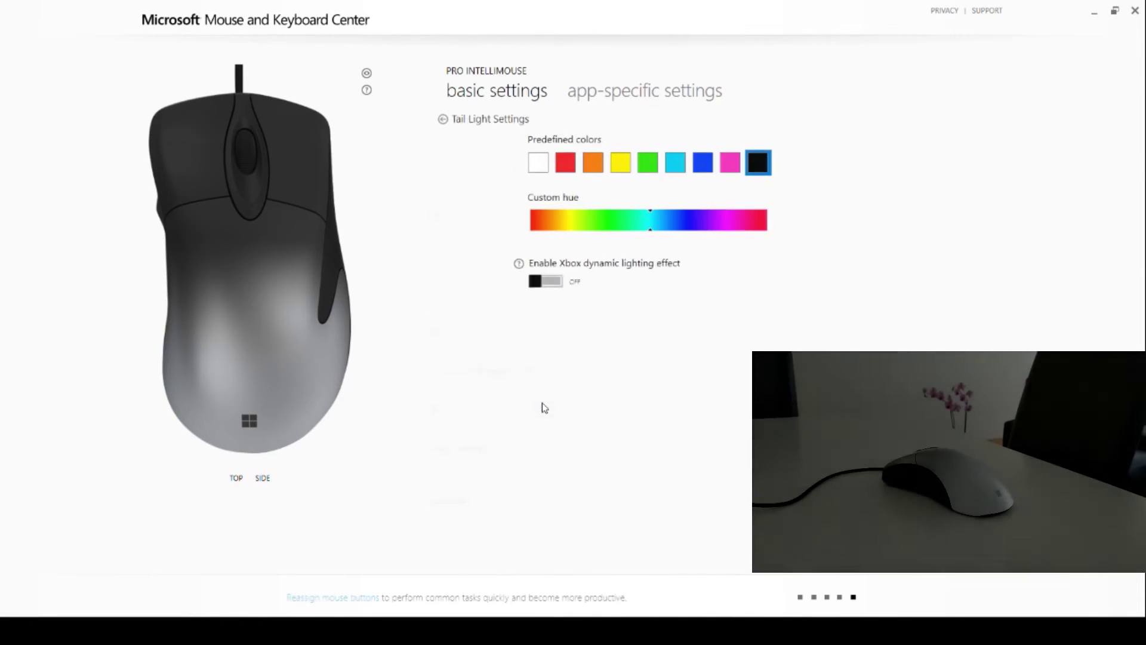
{"action": "left_click", "coordinate": [458, 163]}
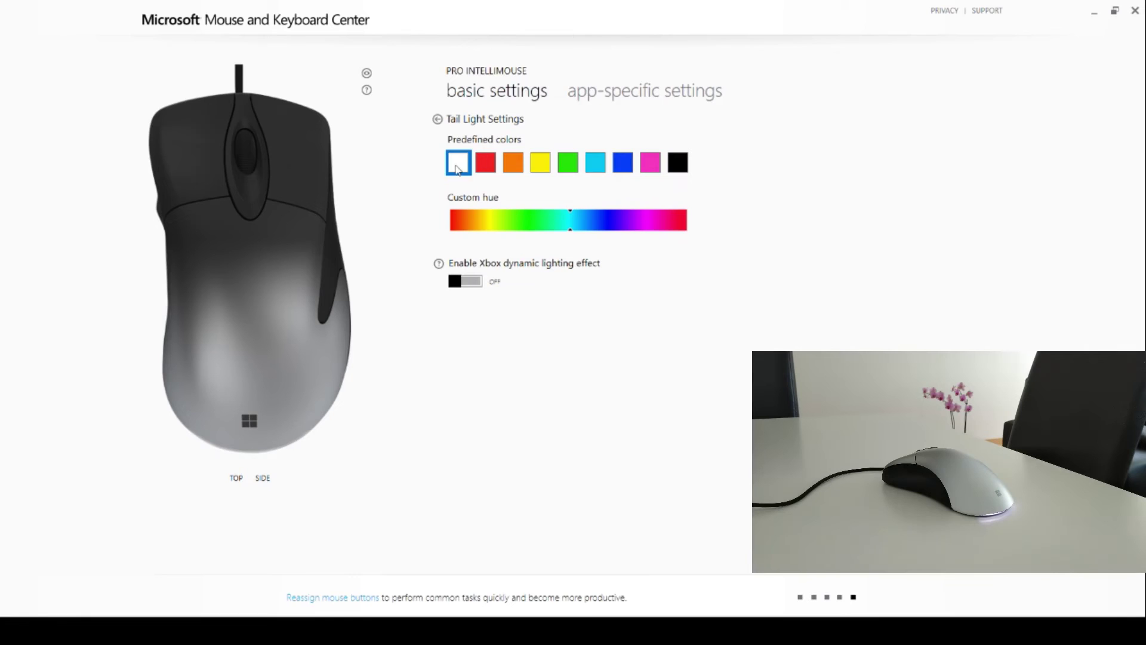
{"action": "left_click", "coordinate": [495, 171]}
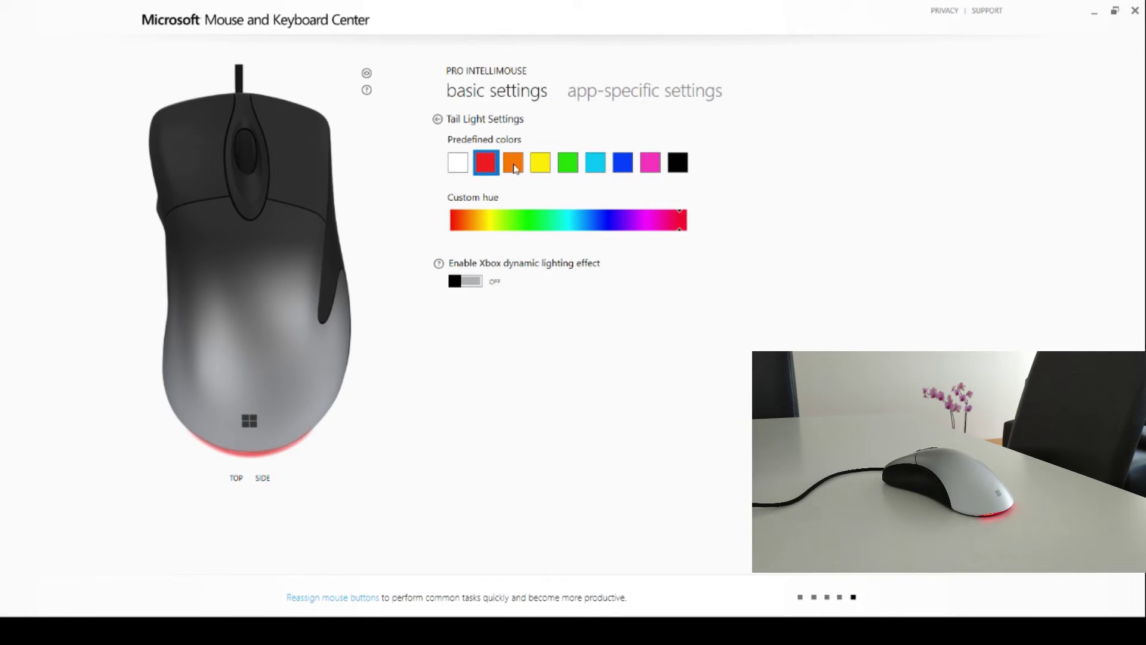
{"action": "left_click", "coordinate": [516, 170]}
{"action": "left_click", "coordinate": [541, 167]}
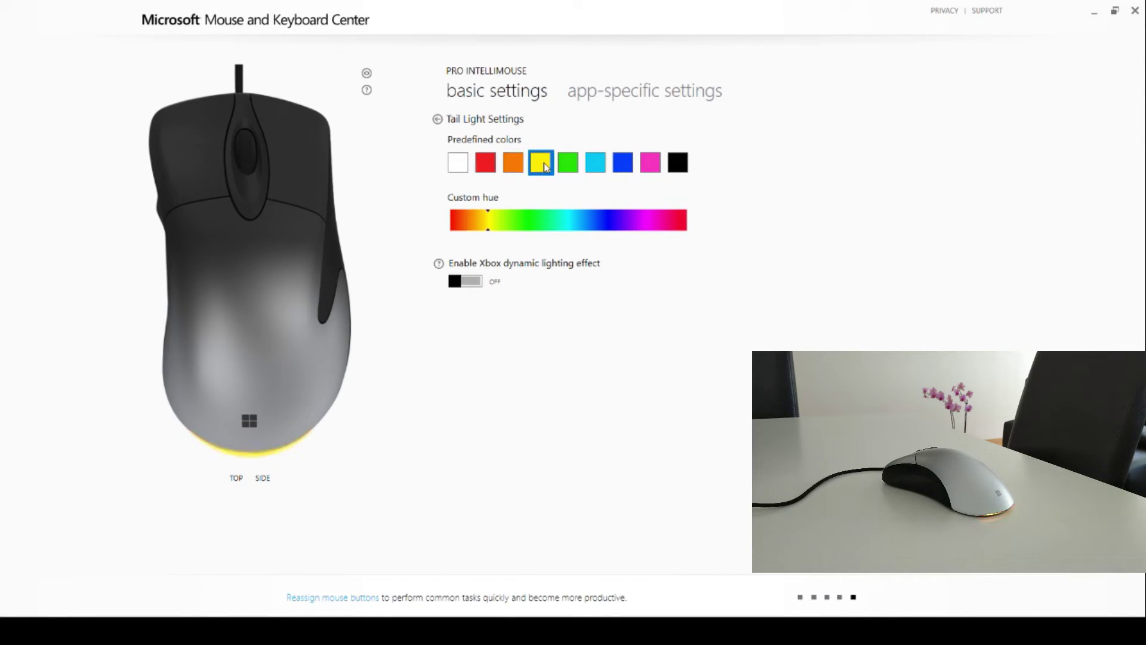
{"action": "left_click", "coordinate": [575, 164]}
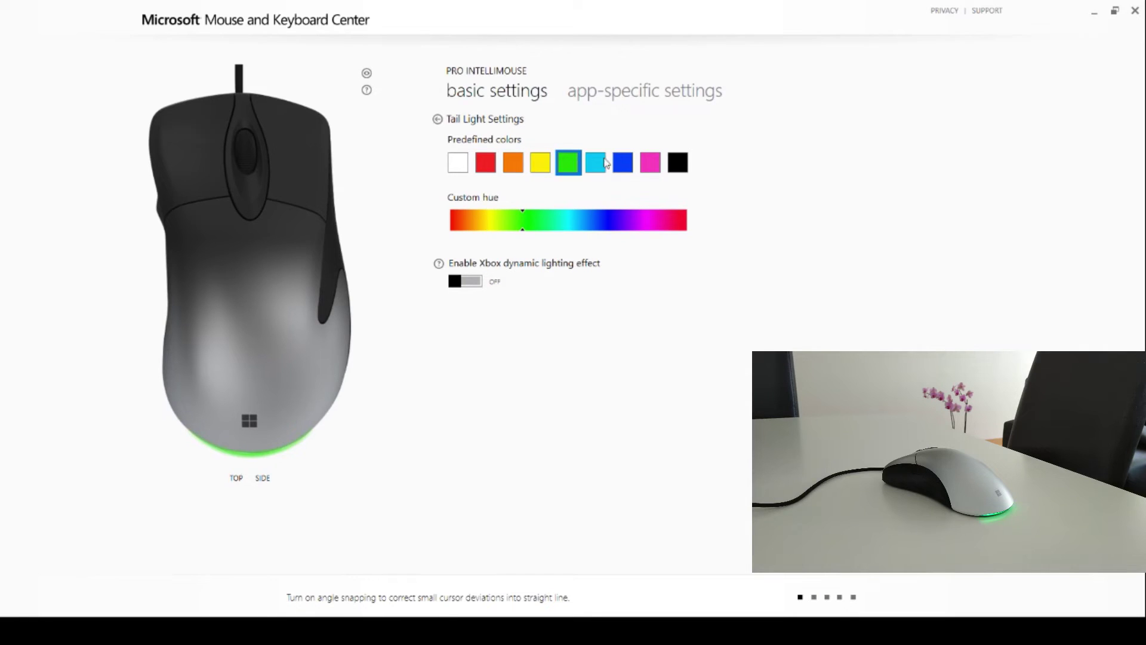
{"action": "left_click", "coordinate": [603, 165]}
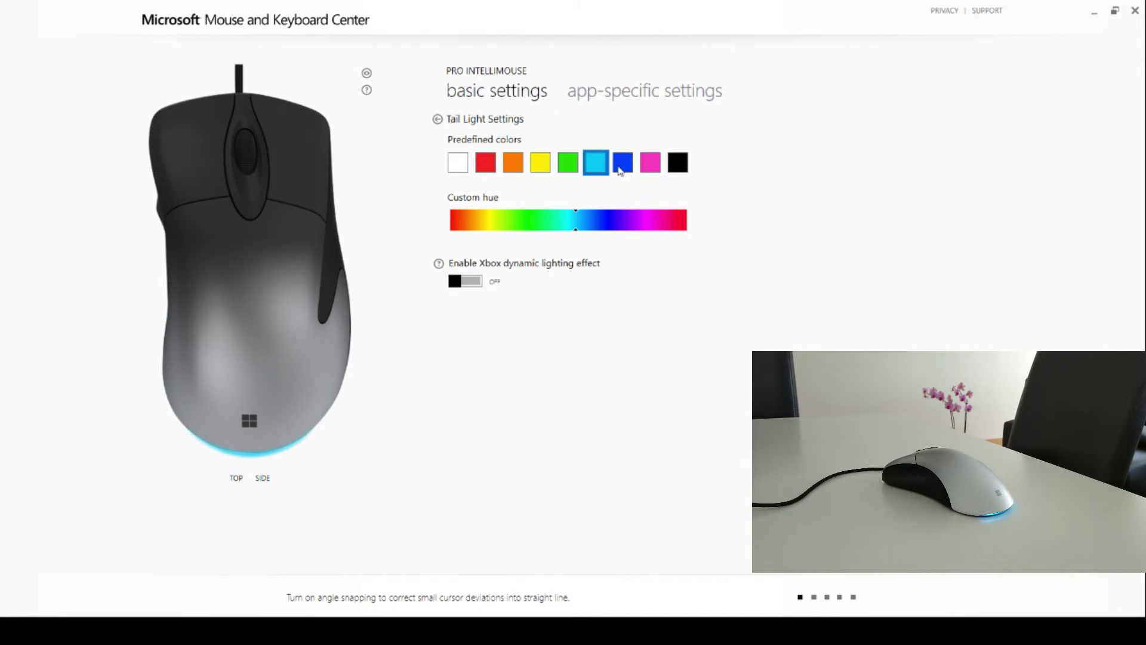
{"action": "left_click", "coordinate": [620, 169]}
{"action": "left_click", "coordinate": [649, 167]}
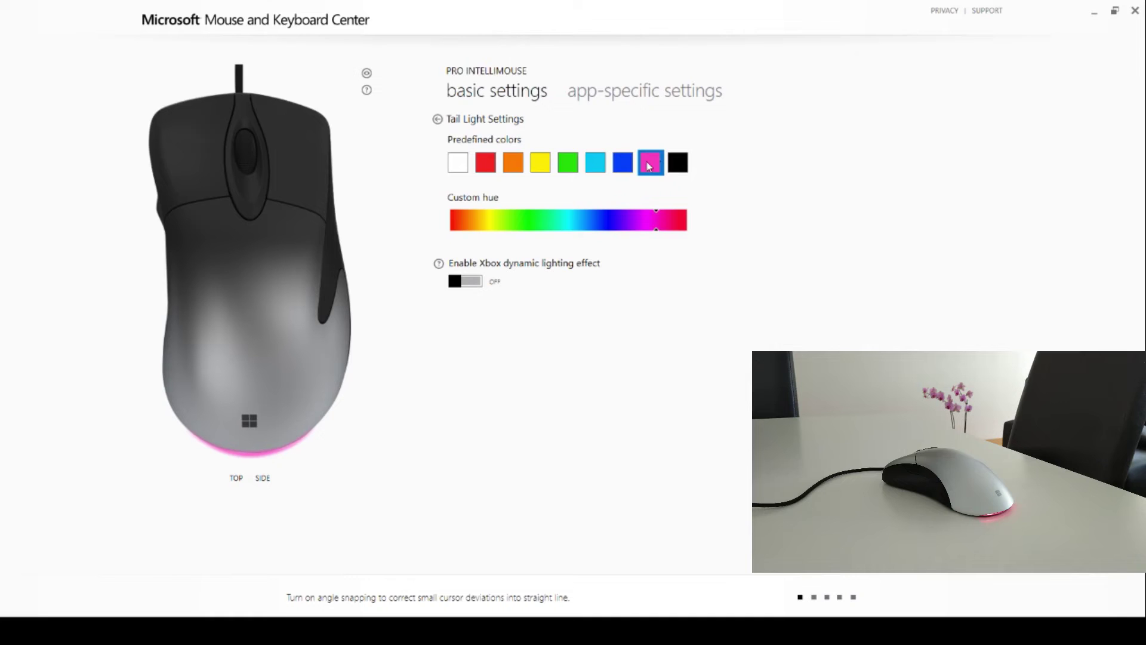
{"action": "left_click", "coordinate": [685, 170]}
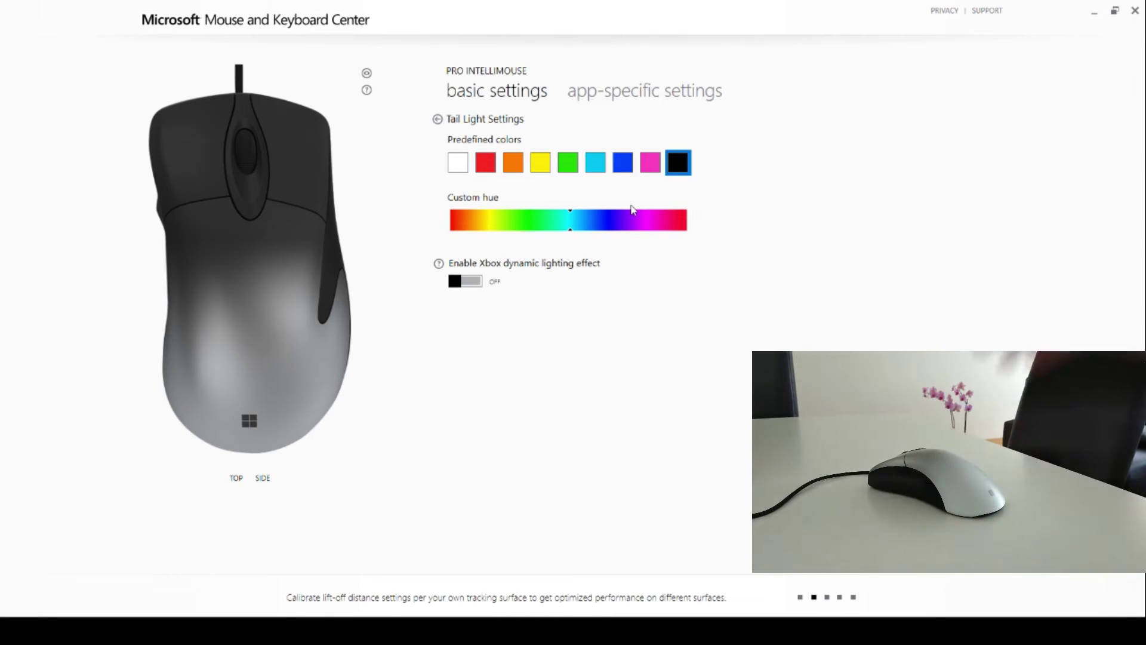
- Set a custom red tail light hue, toggle Xbox dynamic lighting on and off, and return to the list
{"action": "mouse_move", "coordinate": [454, 219]}
{"action": "left_mouse_down"}
{"action": "mouse_move", "coordinate": [729, 225]}
{"action": "mouse_move", "coordinate": [592, 239]}
{"action": "mouse_move", "coordinate": [452, 233]}
{"action": "mouse_move", "coordinate": [504, 225]}
{"action": "mouse_move", "coordinate": [694, 210]}
{"action": "mouse_move", "coordinate": [451, 251]}
{"action": "left_mouse_up"}
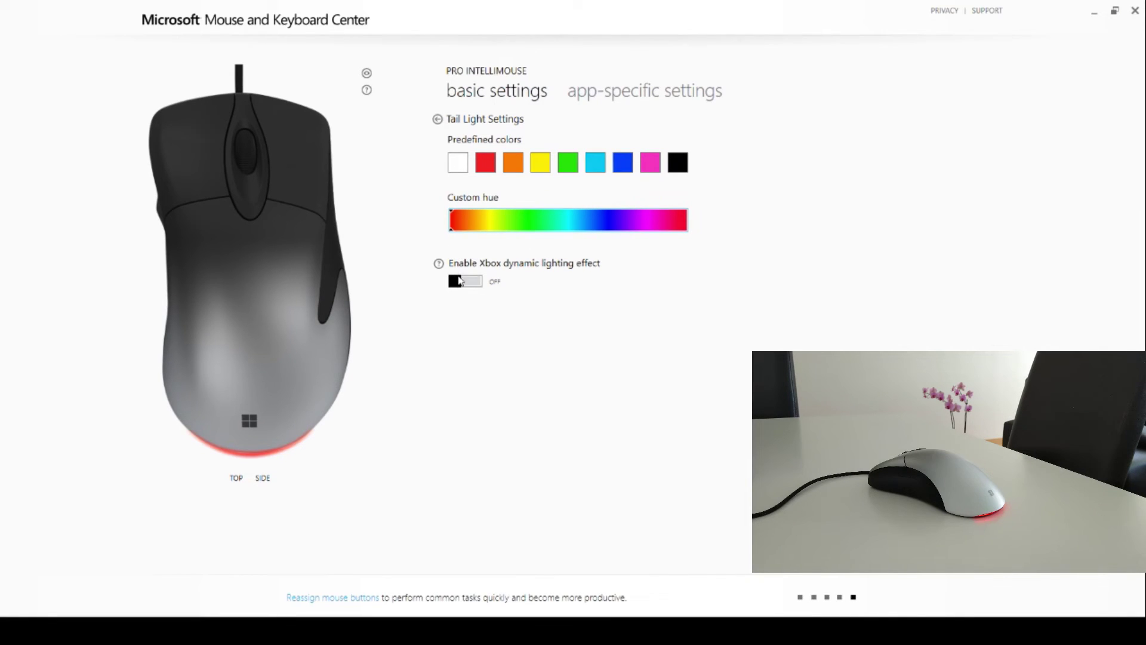
{"action": "left_click", "coordinate": [460, 283]}
{"action": "left_click", "coordinate": [460, 283]}
{"action": "left_click", "coordinate": [445, 120]}
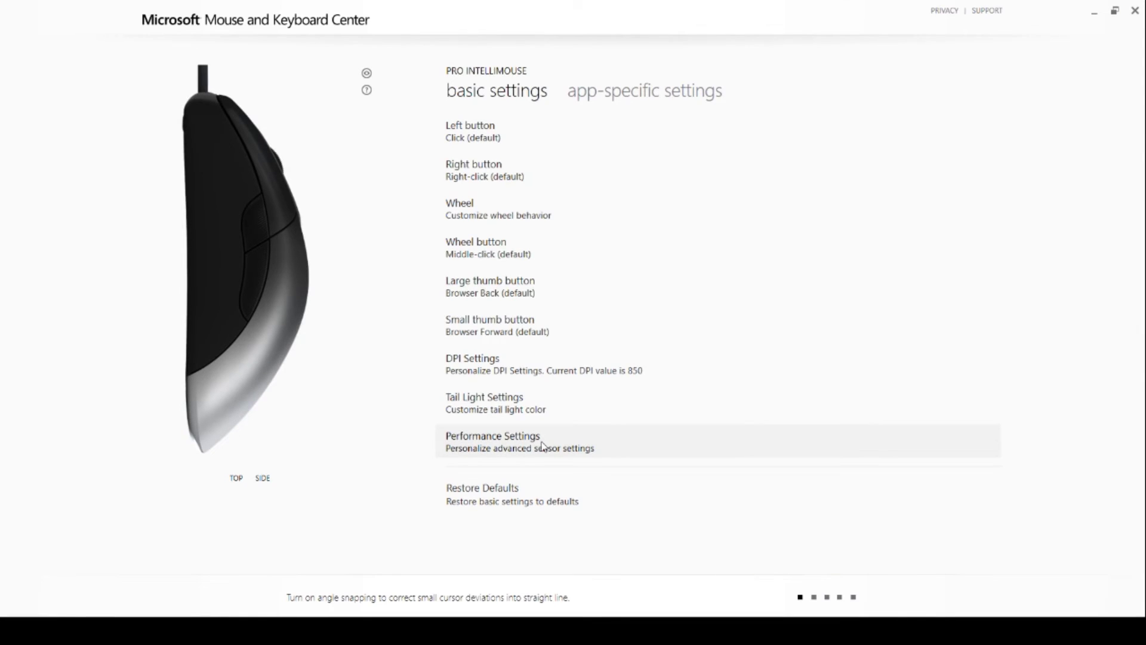
{"action": "left_click", "coordinate": [543, 445]}
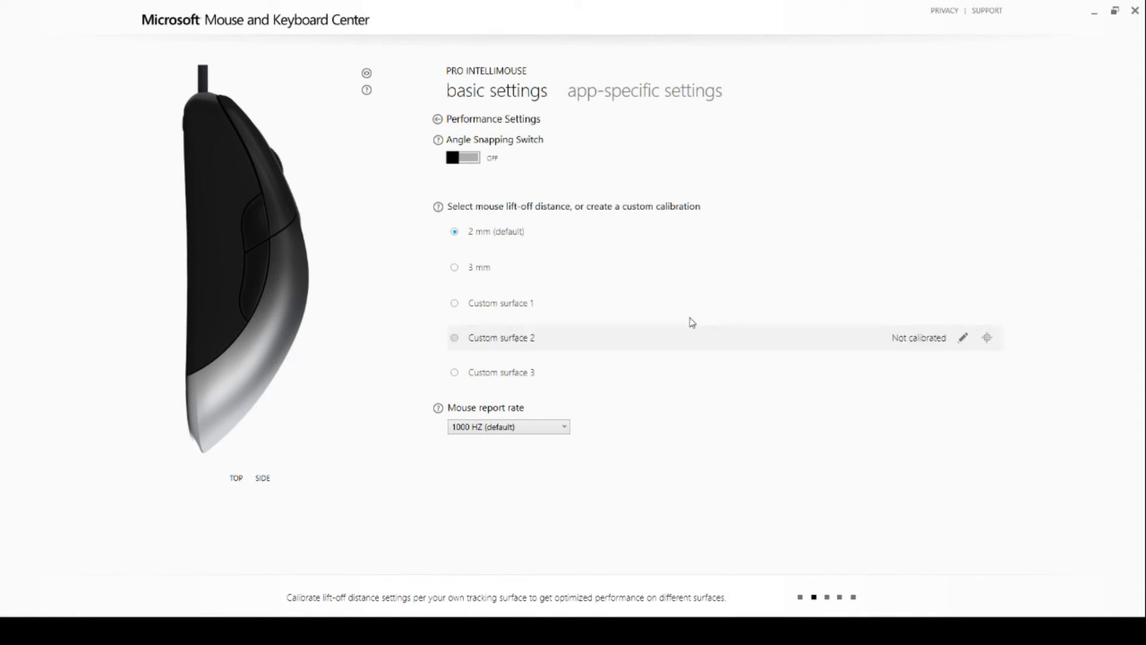
{"action": "mouse_move", "coordinate": [579, 336]}
{"action": "left_click", "coordinate": [438, 119]}
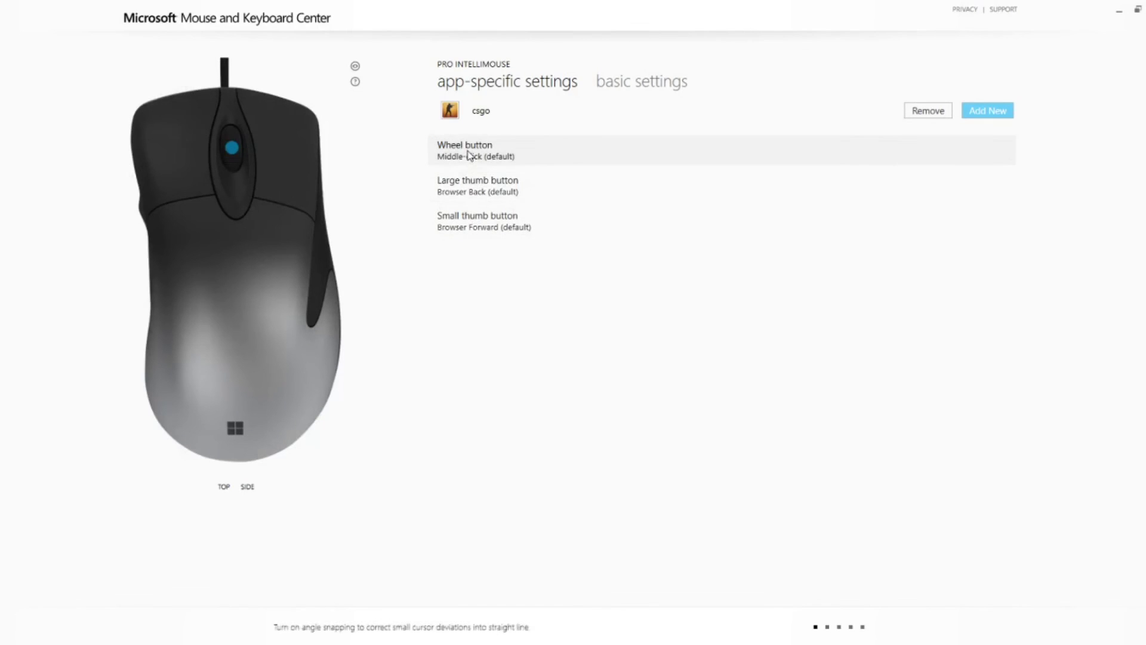
- Expand and then collapse the wheel button's command options in the csgo profile
{"action": "left_click", "coordinate": [472, 161]}
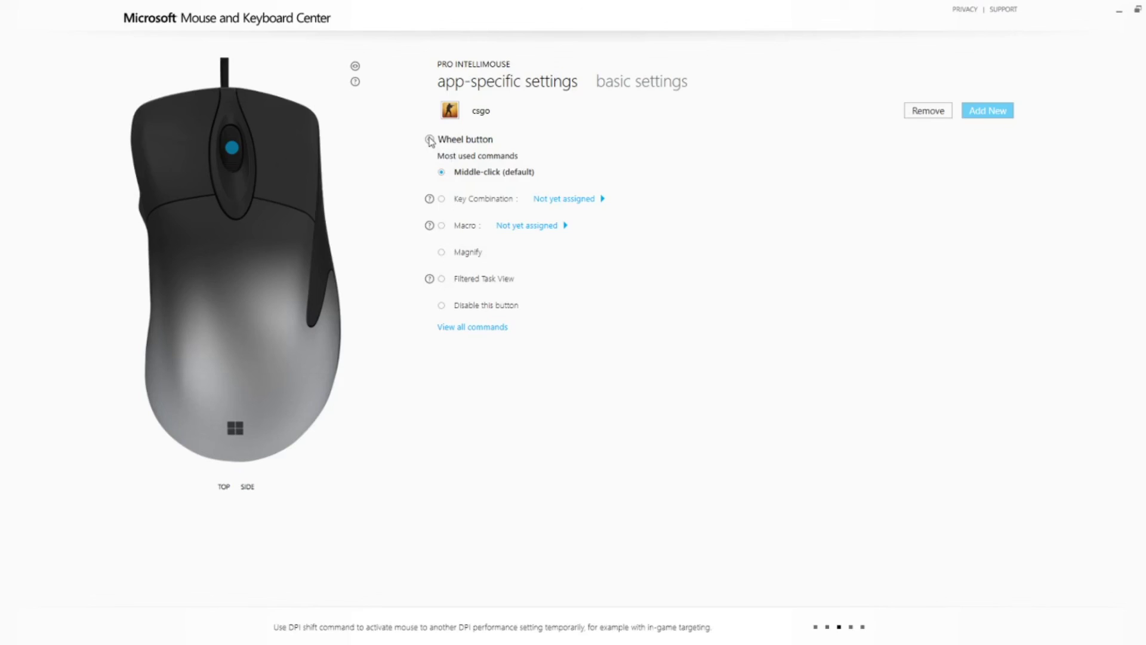
{"action": "left_click", "coordinate": [430, 140]}
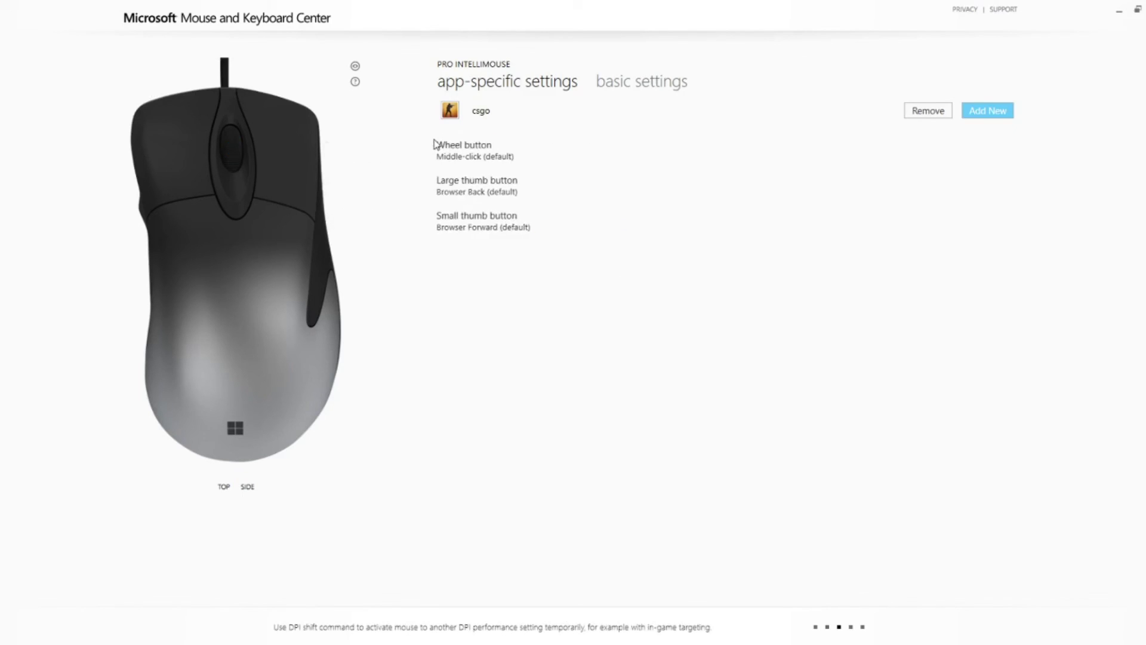